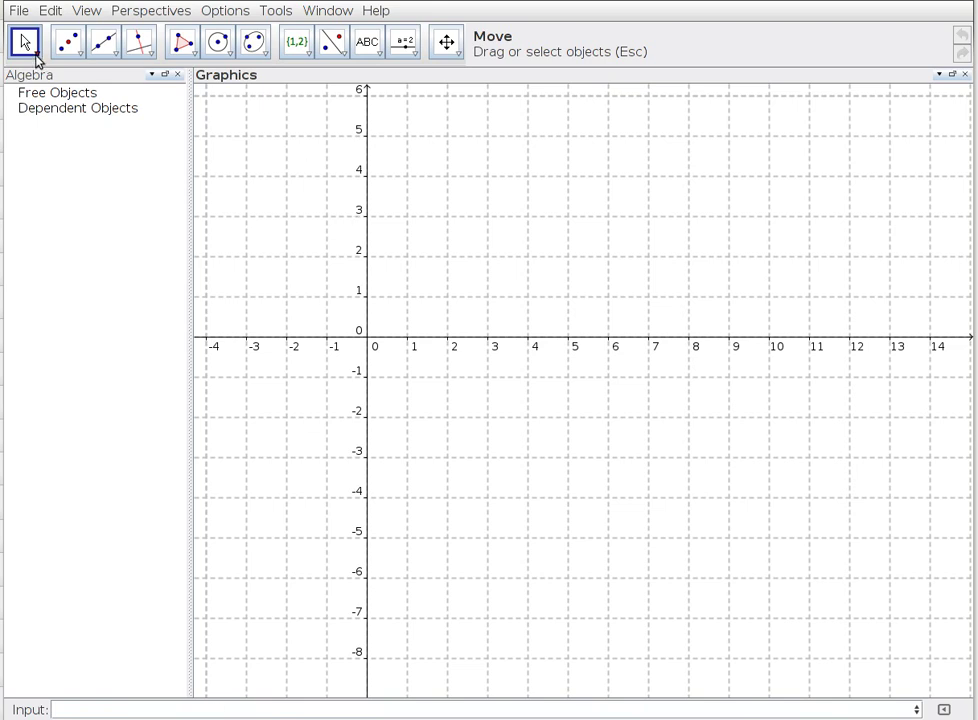
# Enter S=(-2,-3), T=(9,4) and U=(11,-4) in the Input bar to create the three points
pyautogui.click(80, 55)
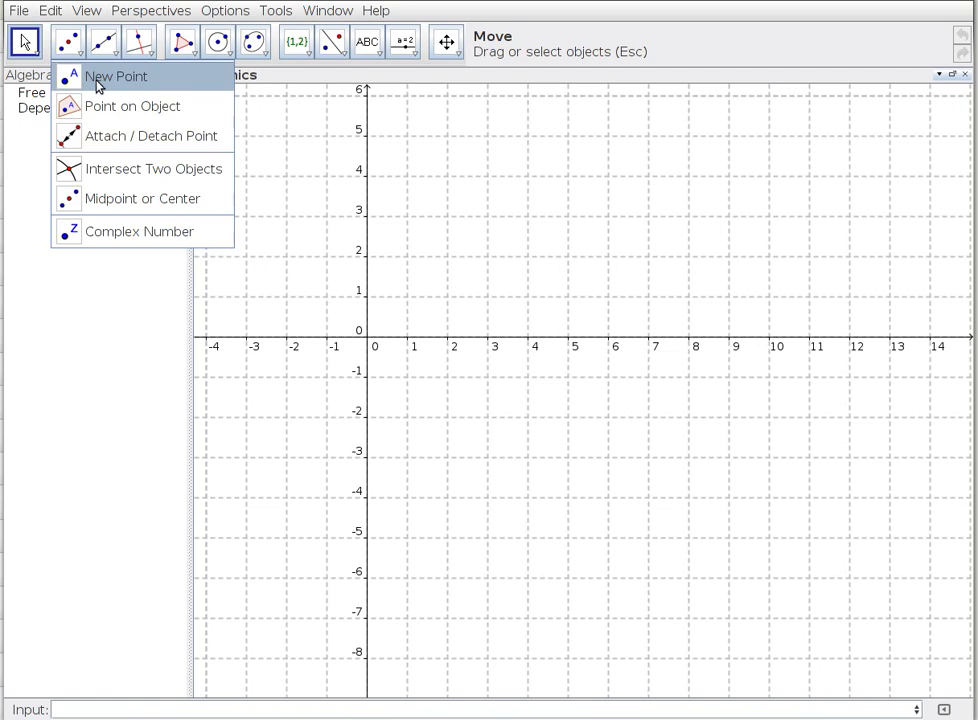
pyautogui.click(100, 79)
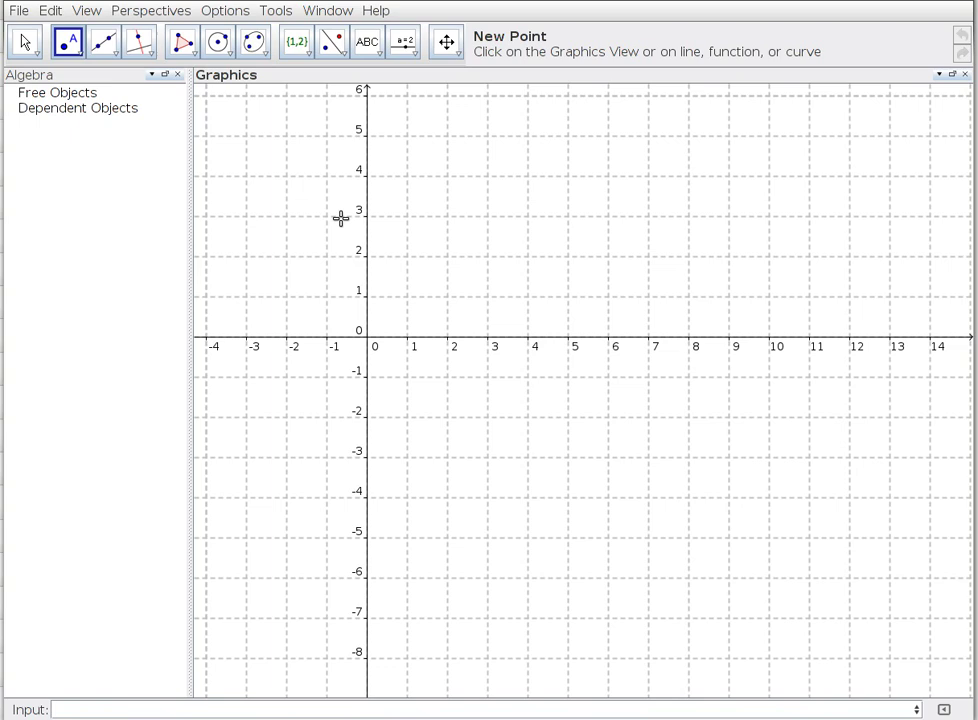
pyautogui.click(266, 709)
pyautogui.write('S = (')
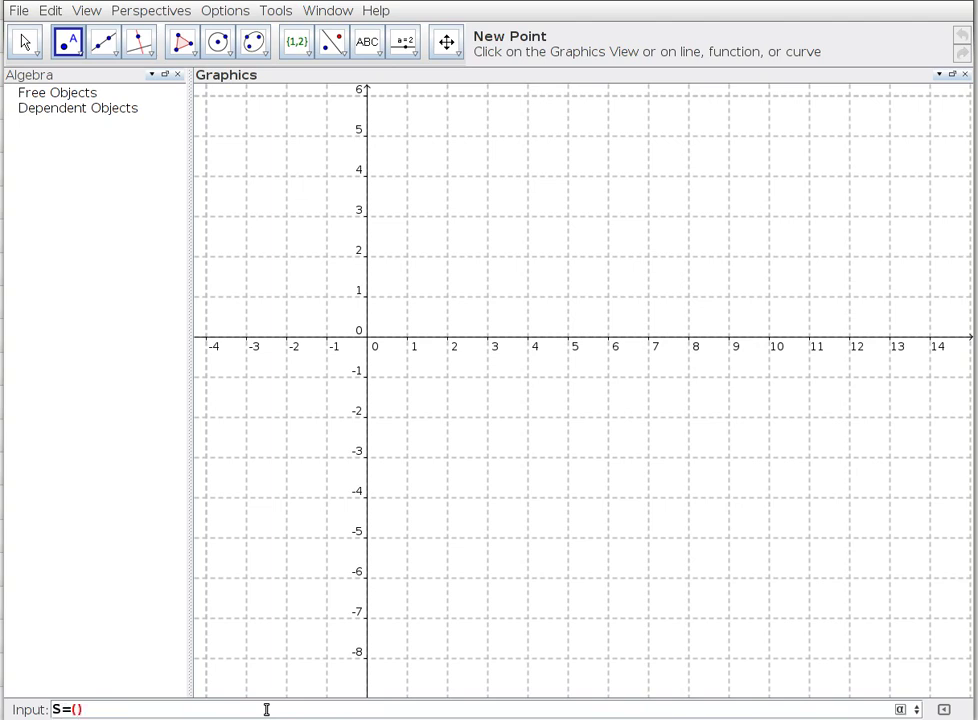
pyautogui.write('-2, -3')
pyautogui.press('Return')
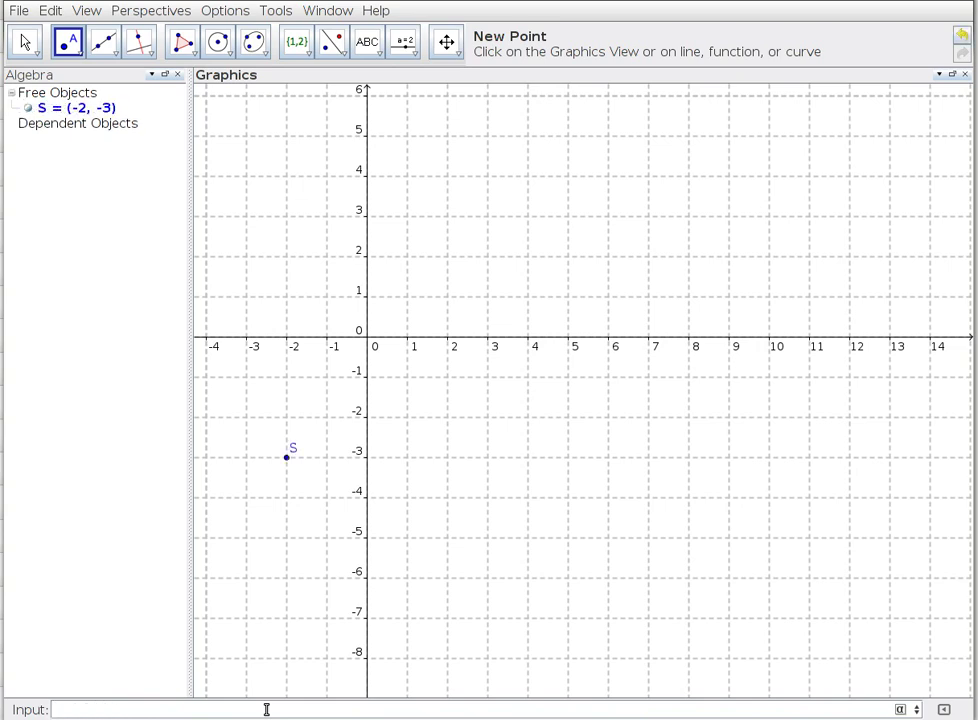
pyautogui.write('T=(9,4)')
pyautogui.press('Return')
pyautogui.write('U=')
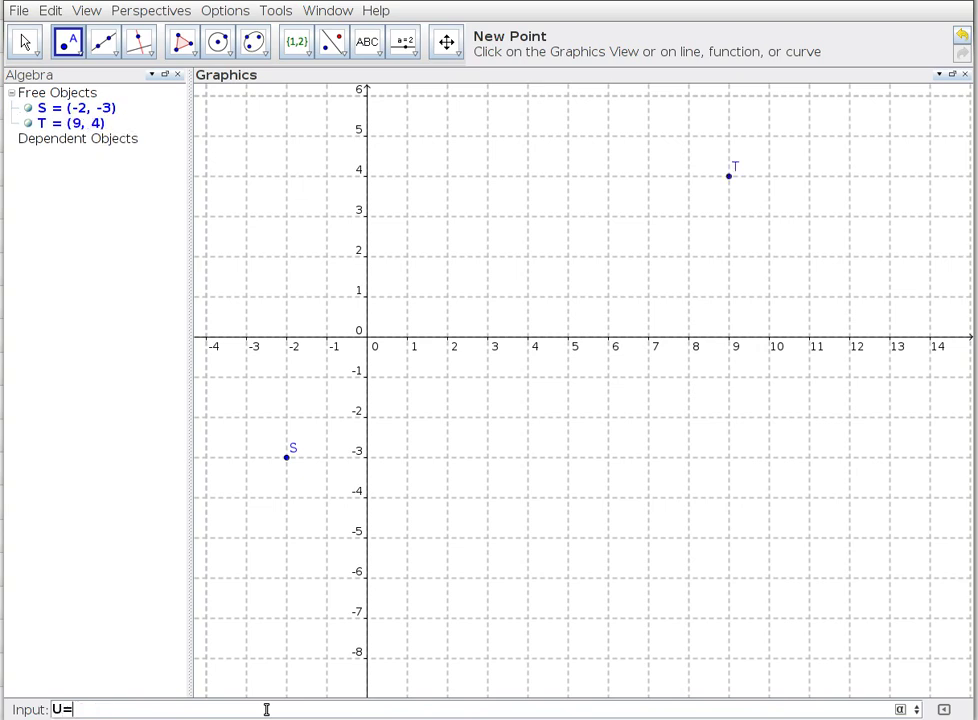
pyautogui.write('(11,-4')
pyautogui.press('Return')
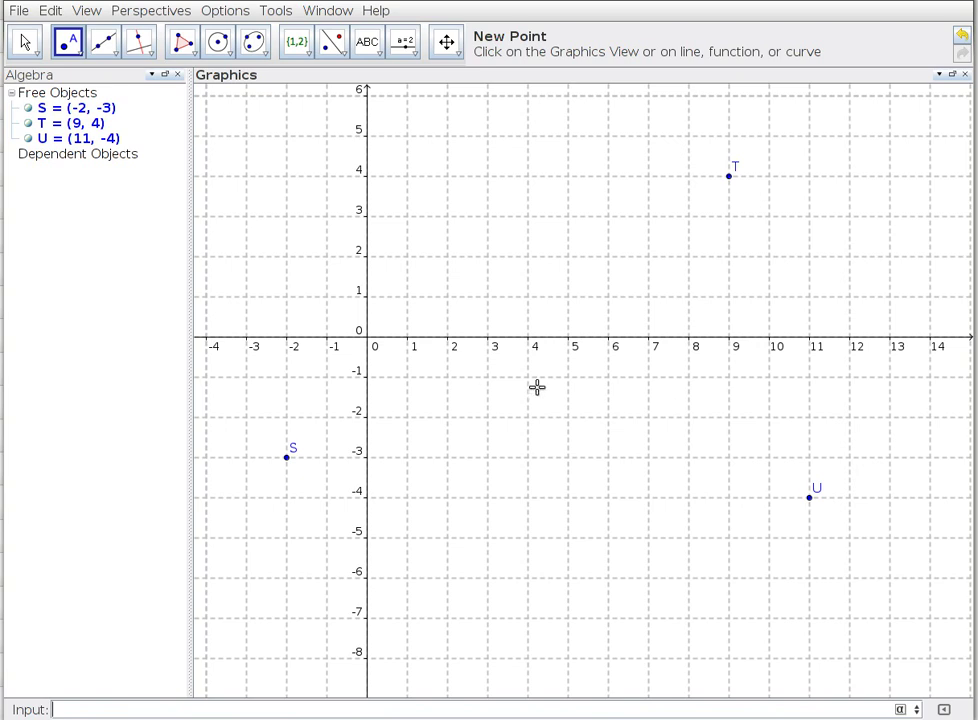
# Zoom and pan the graph so the area right of the origin, around T, fills the view
pyautogui.scroll(-5, 584, 328)
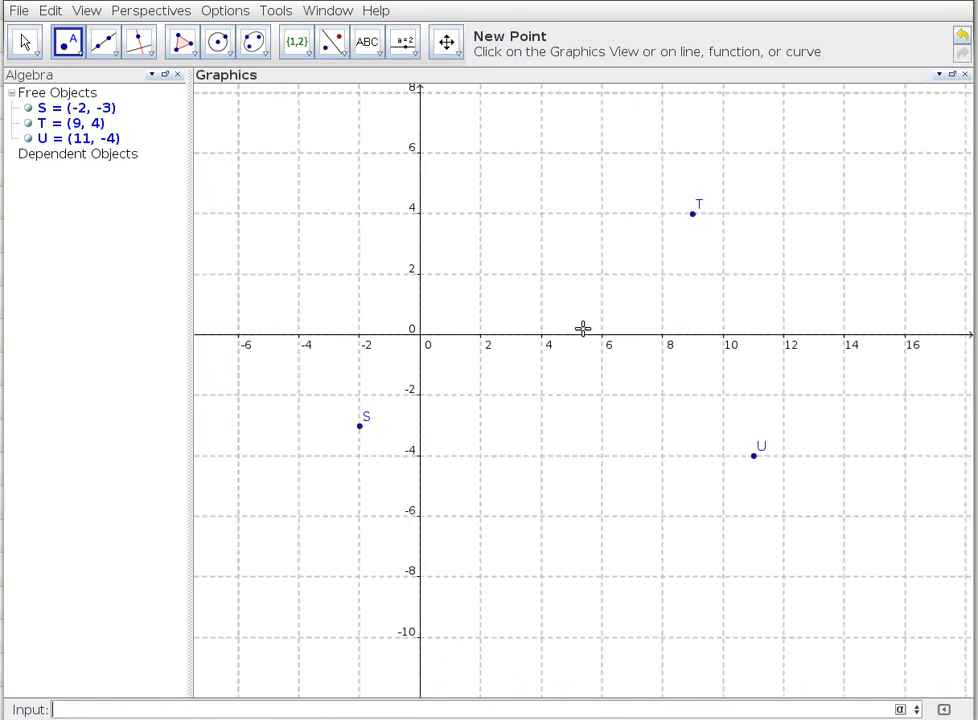
pyautogui.scroll(-3, 583, 328)
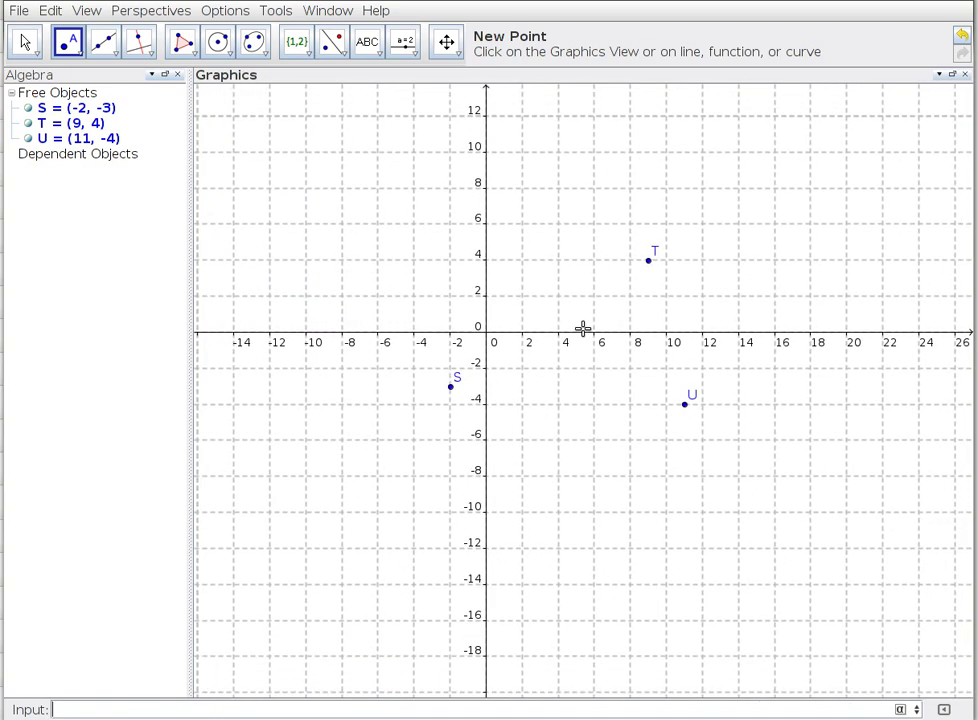
pyautogui.scroll(5, 583, 328)
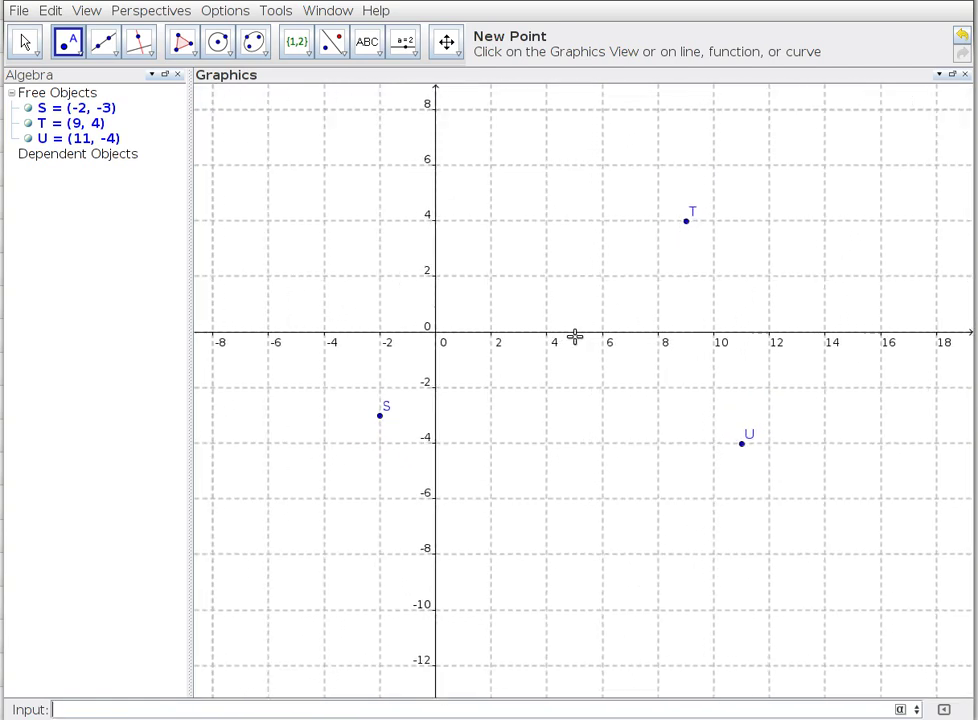
pyautogui.scroll(5, 570, 340)
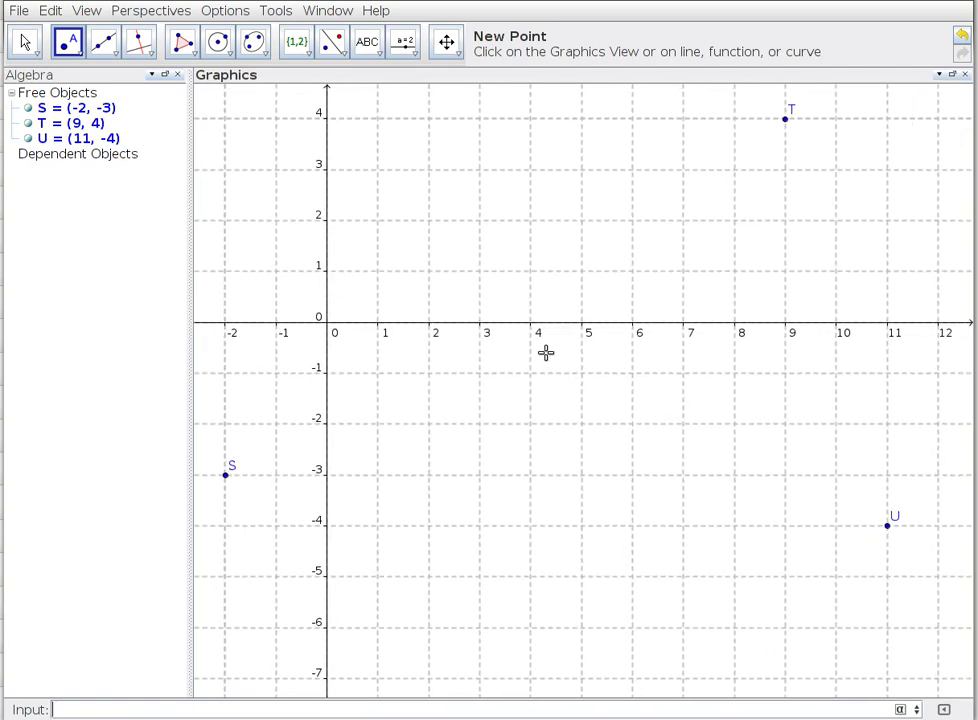
pyautogui.scroll(1, 529, 375)
pyautogui.scroll(-2, 529, 375)
pyautogui.scroll(-2, 529, 375)
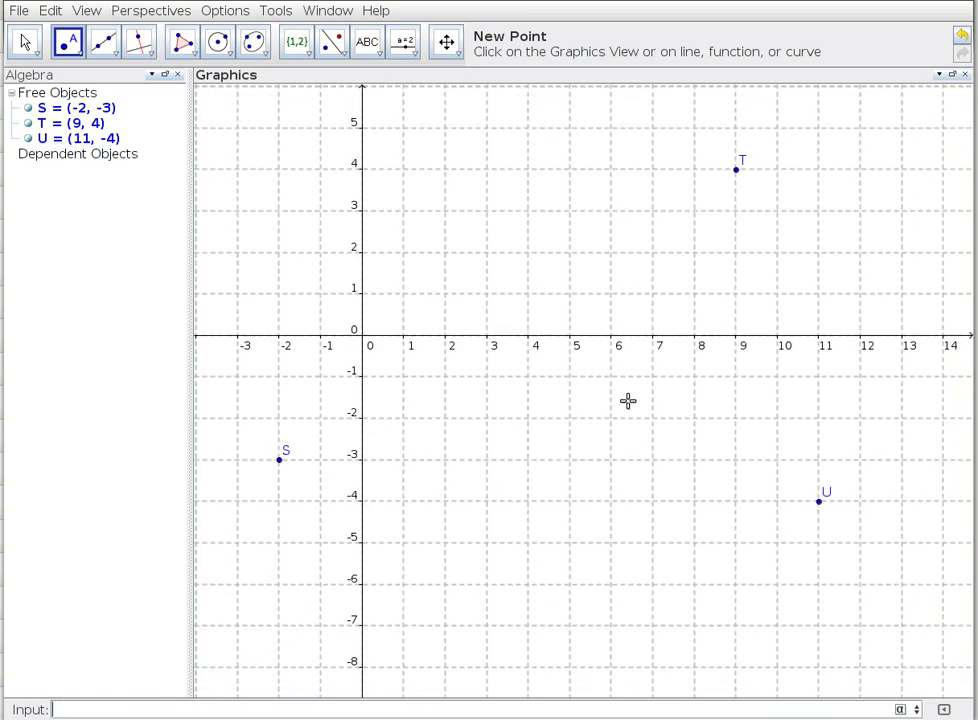
pyautogui.moveTo(628, 401); pyautogui.dragTo(278, 515)
pyautogui.moveTo(279, 383); pyautogui.dragTo(461, 709)
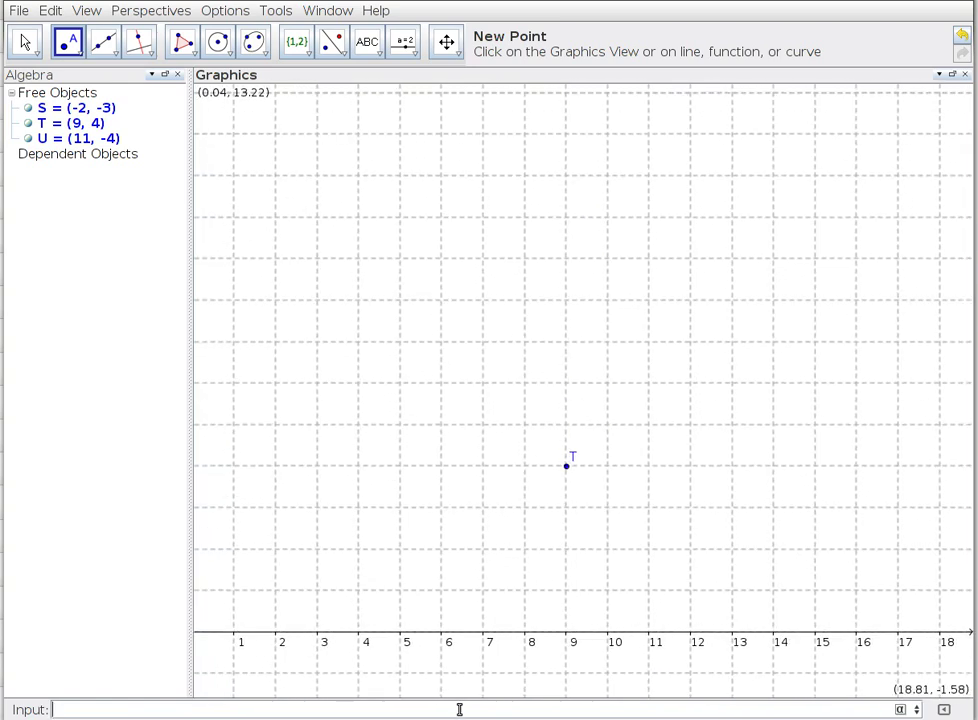
# Apply Show All Objects so S, T and U all fit on screen
pyautogui.rightClick(375, 322)
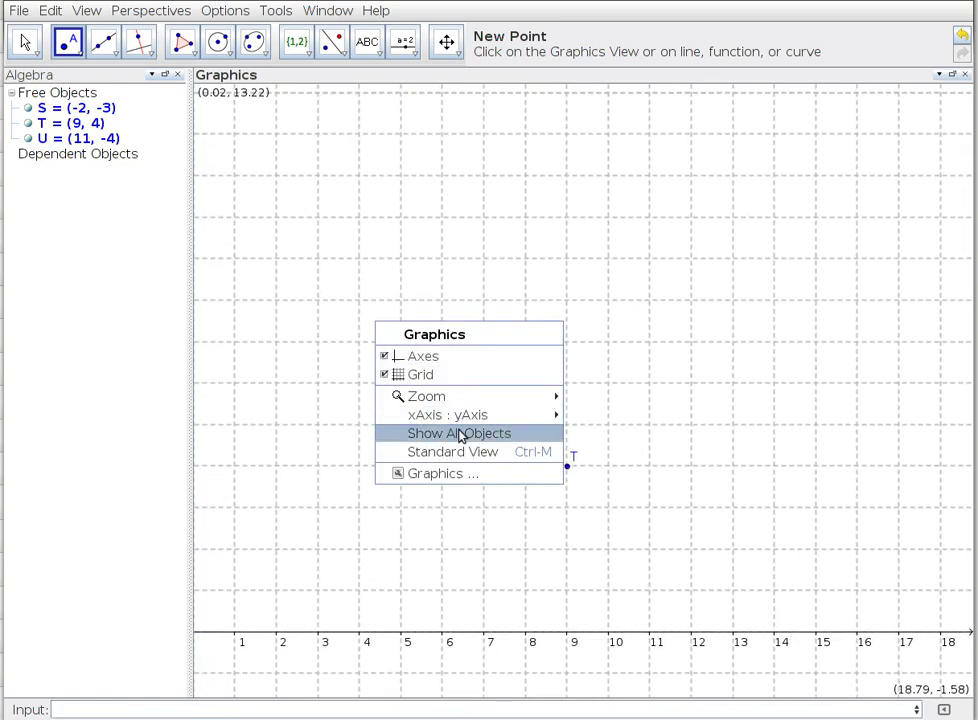
pyautogui.click(462, 436)
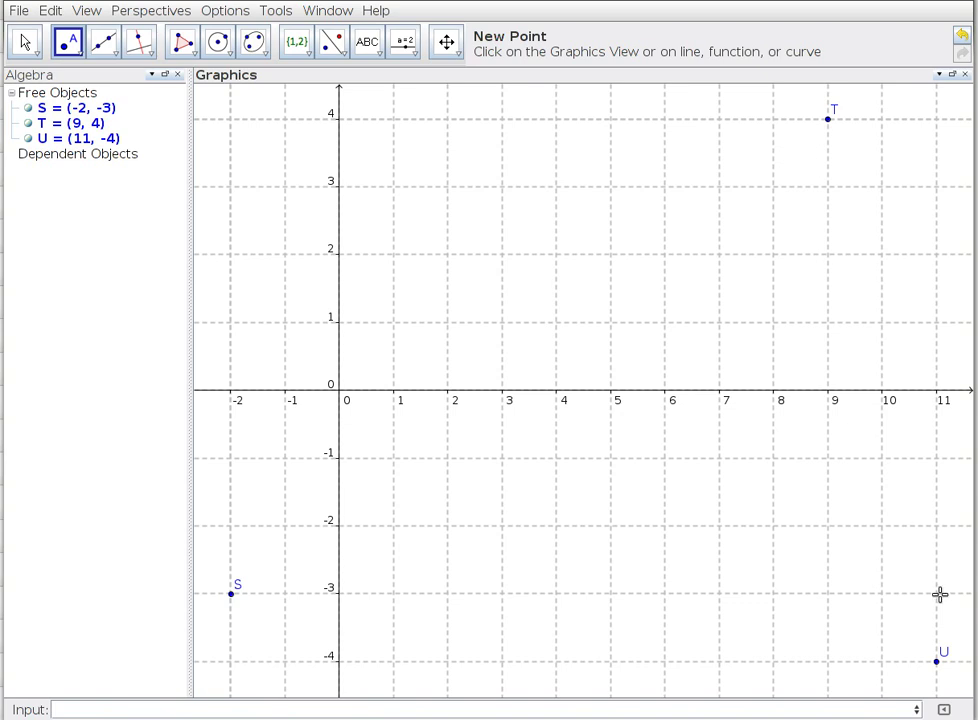
# Set the graph's xAxis : yAxis ratio to 1 : 1
pyautogui.rightClick(421, 300)
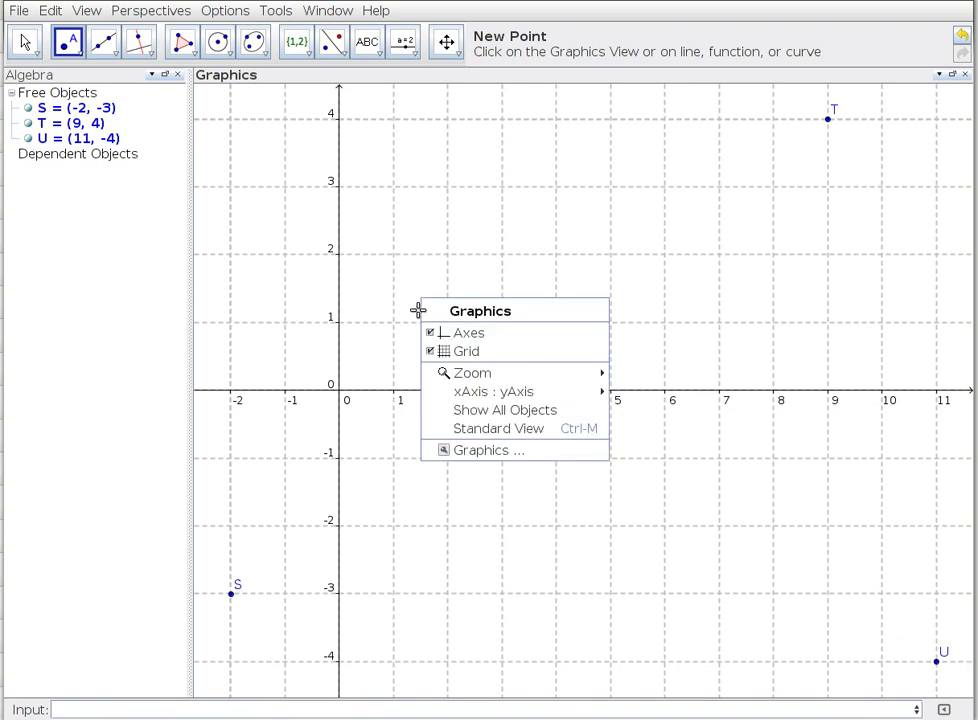
pyautogui.moveTo(504, 395)
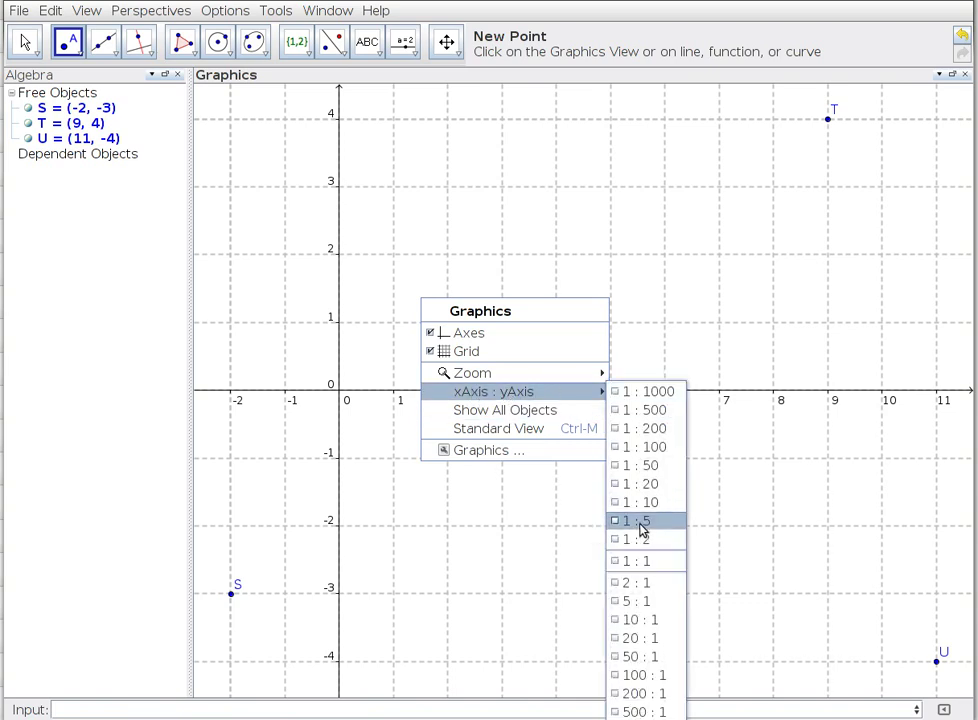
pyautogui.click(637, 561)
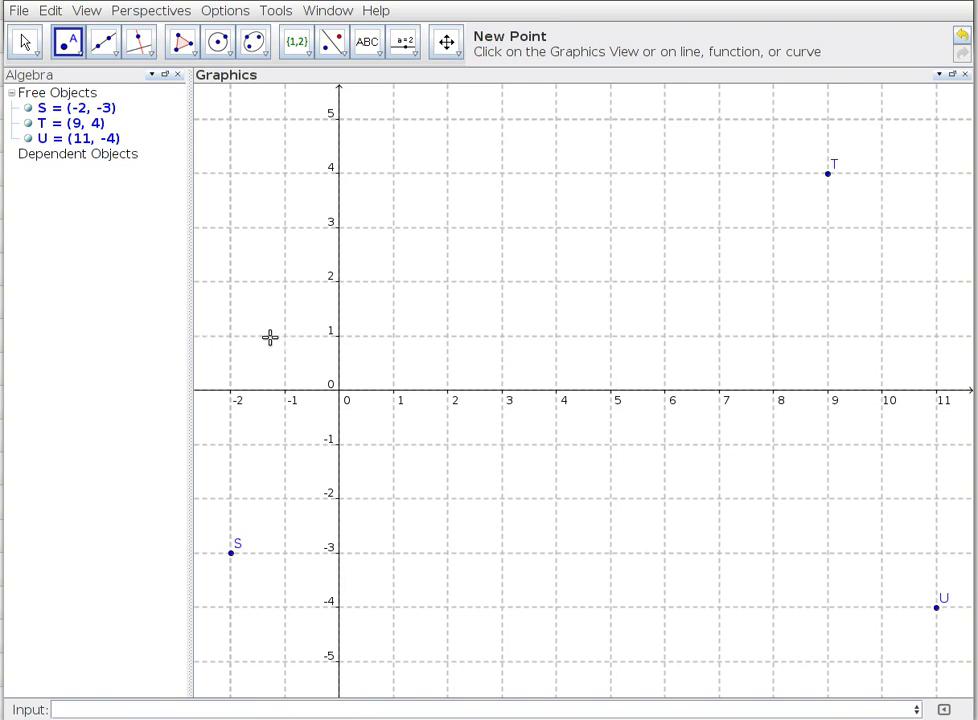
# Draw segments ST, TU and US, with lengths 13.04, 8.25 and 13.04
pyautogui.click(78, 62)
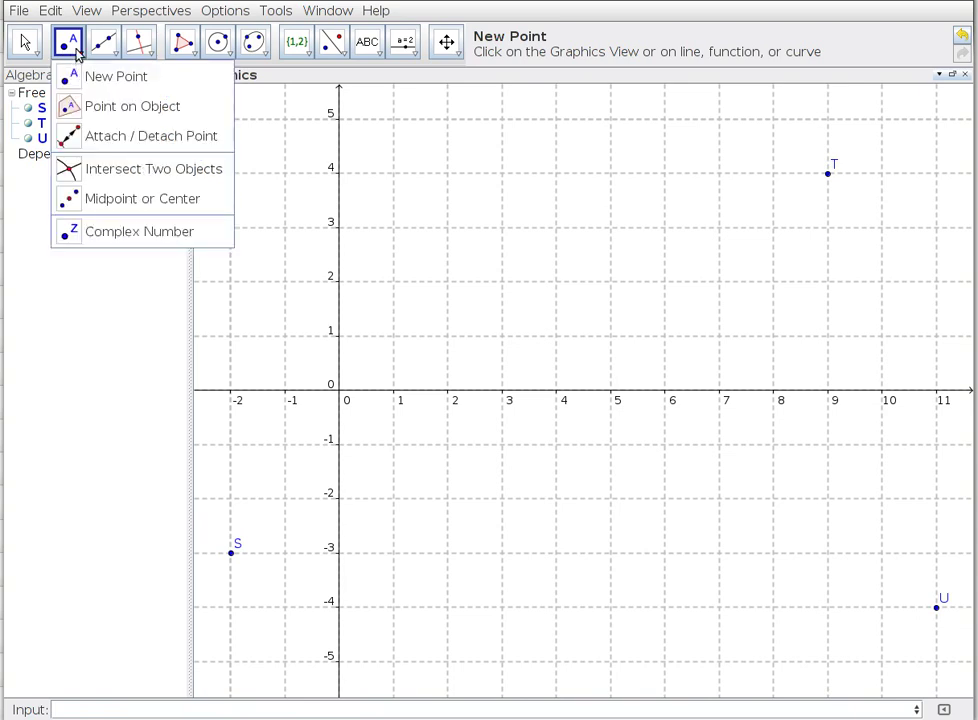
pyautogui.moveTo(35, 55)
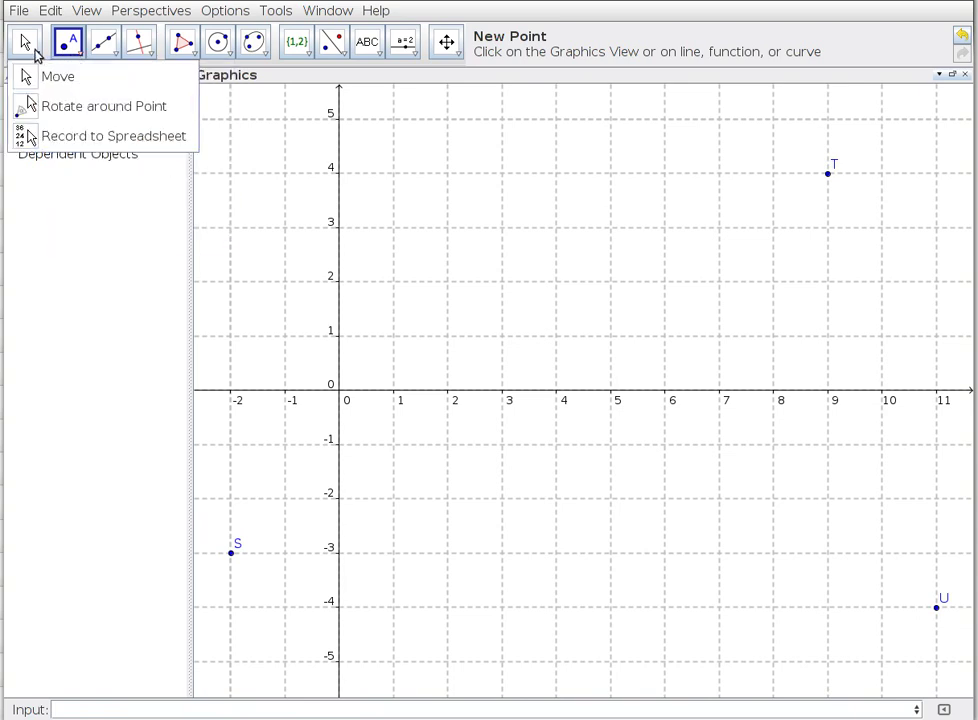
pyautogui.moveTo(78, 58)
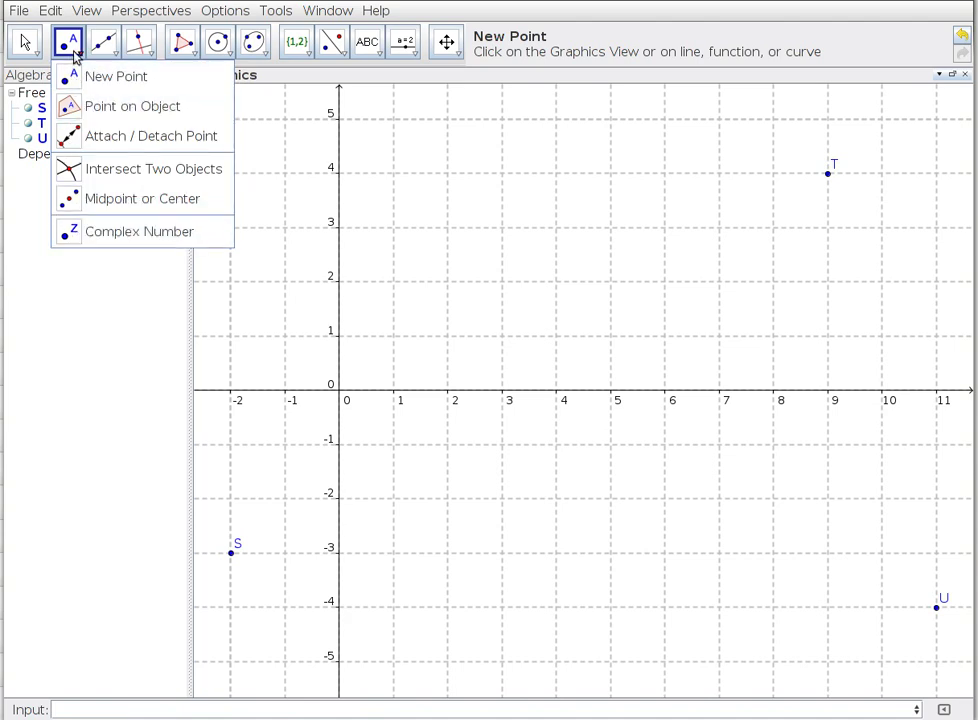
pyautogui.moveTo(118, 58)
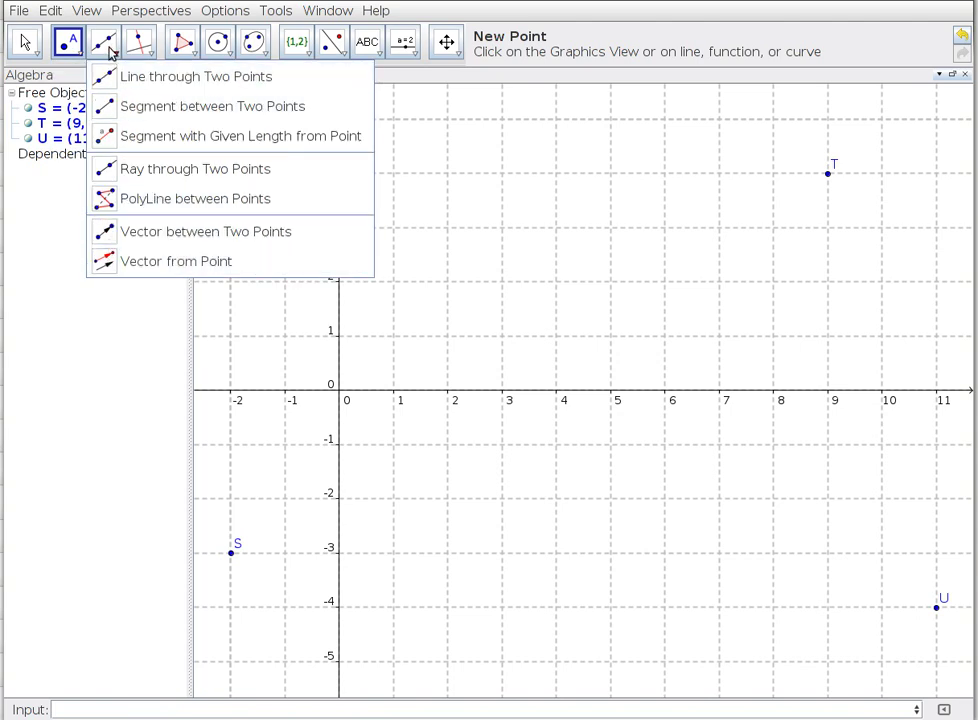
pyautogui.click(106, 114)
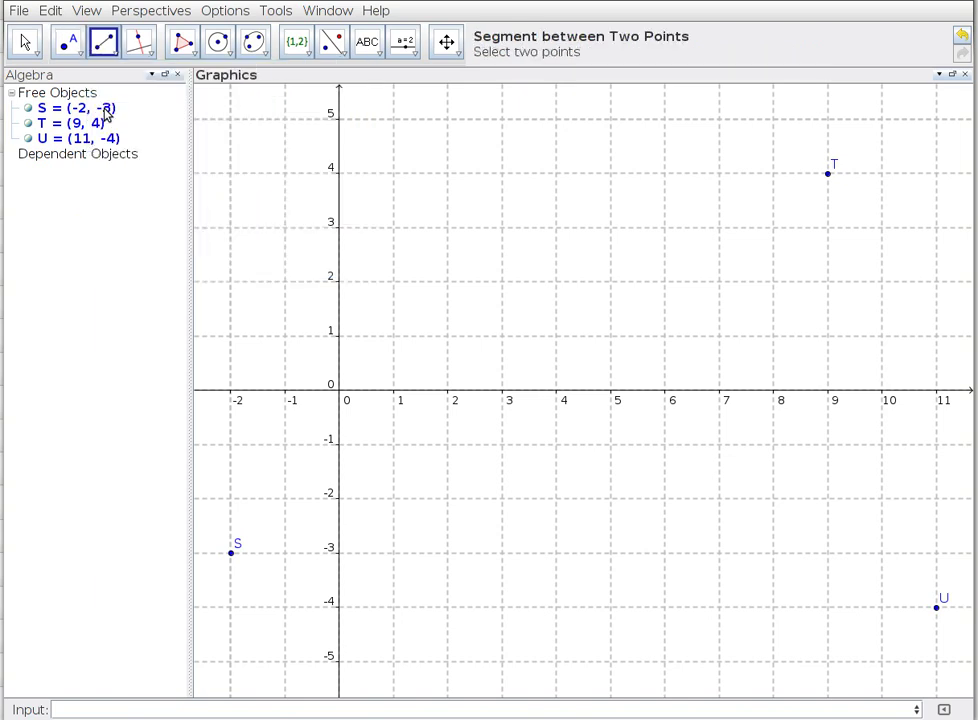
pyautogui.click(229, 551)
pyautogui.click(829, 174)
pyautogui.click(829, 174)
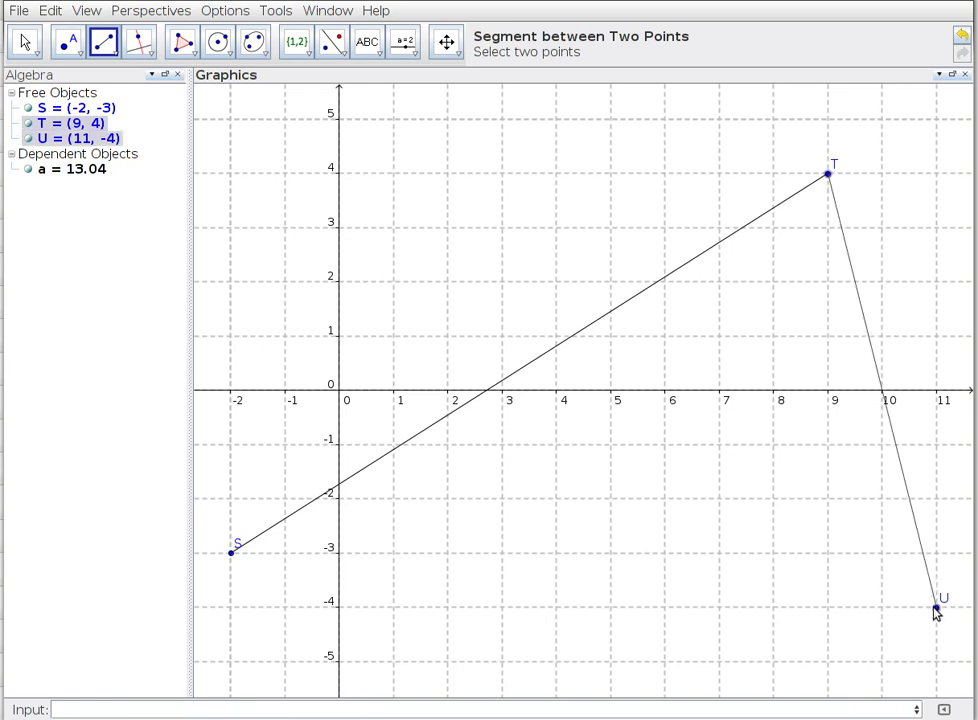
pyautogui.click(937, 607)
pyautogui.click(938, 607)
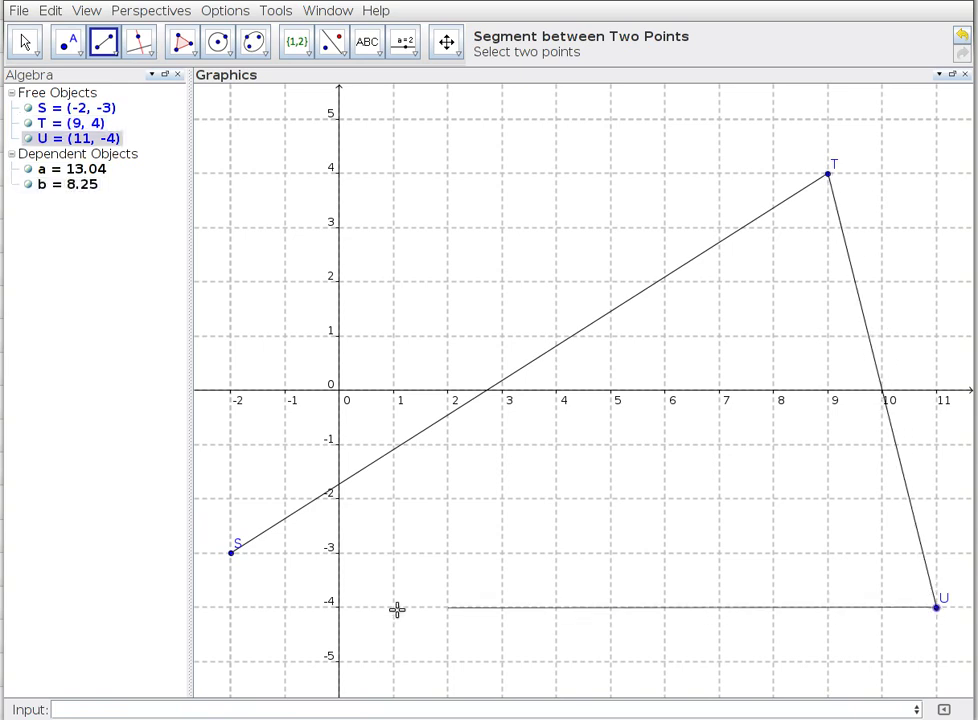
pyautogui.click(232, 552)
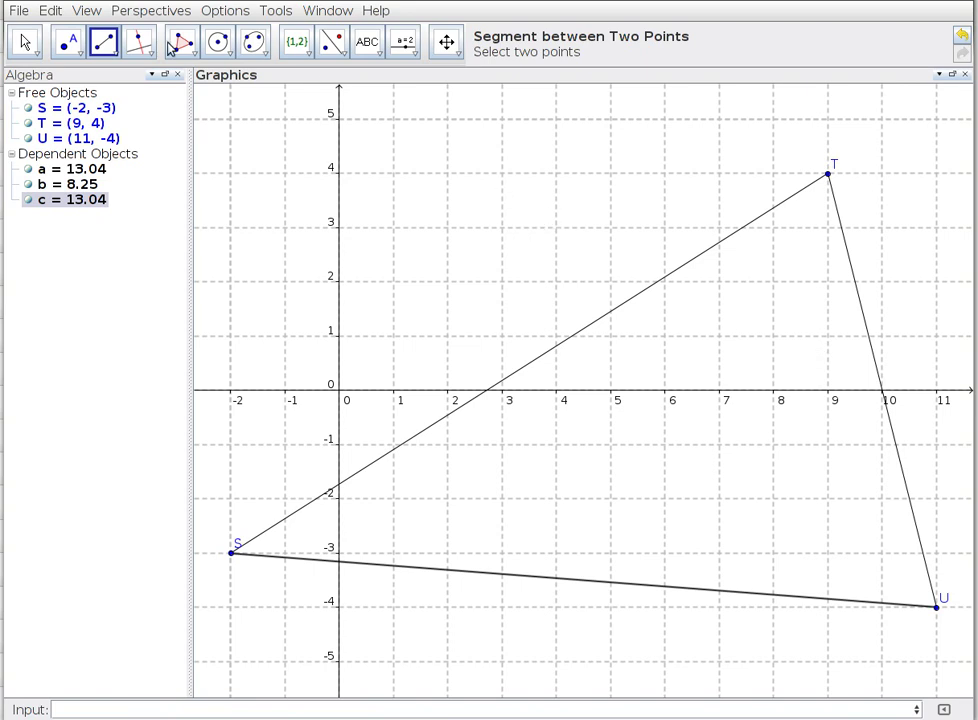
# Create midpoint A = (10, 0) of side TU with the Midpoint or Center tool
pyautogui.click(81, 56)
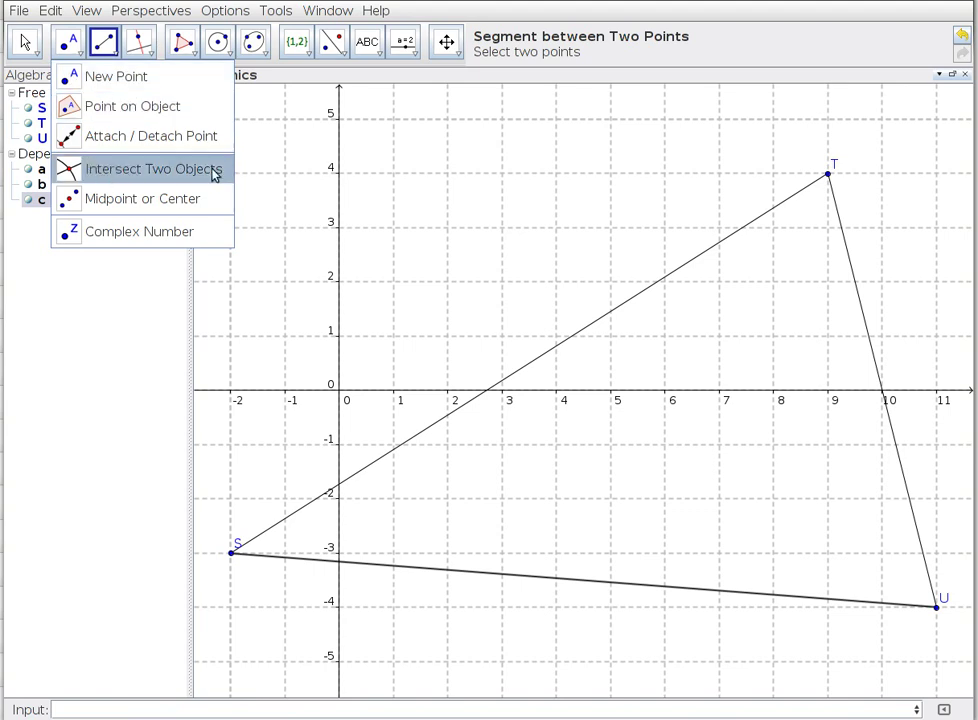
pyautogui.click(103, 204)
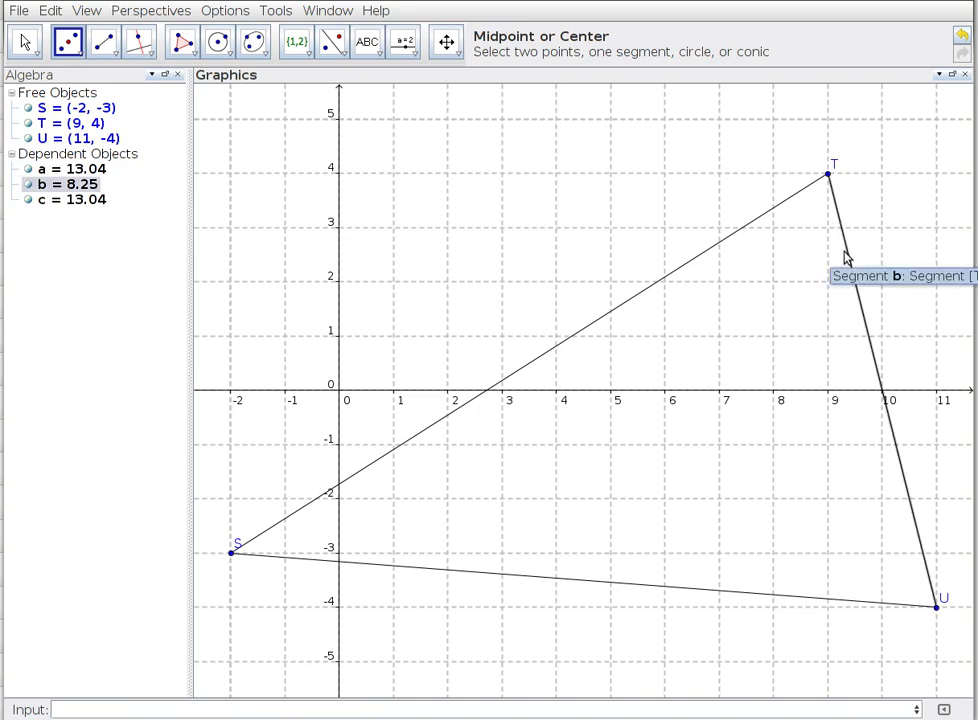
pyautogui.click(845, 257)
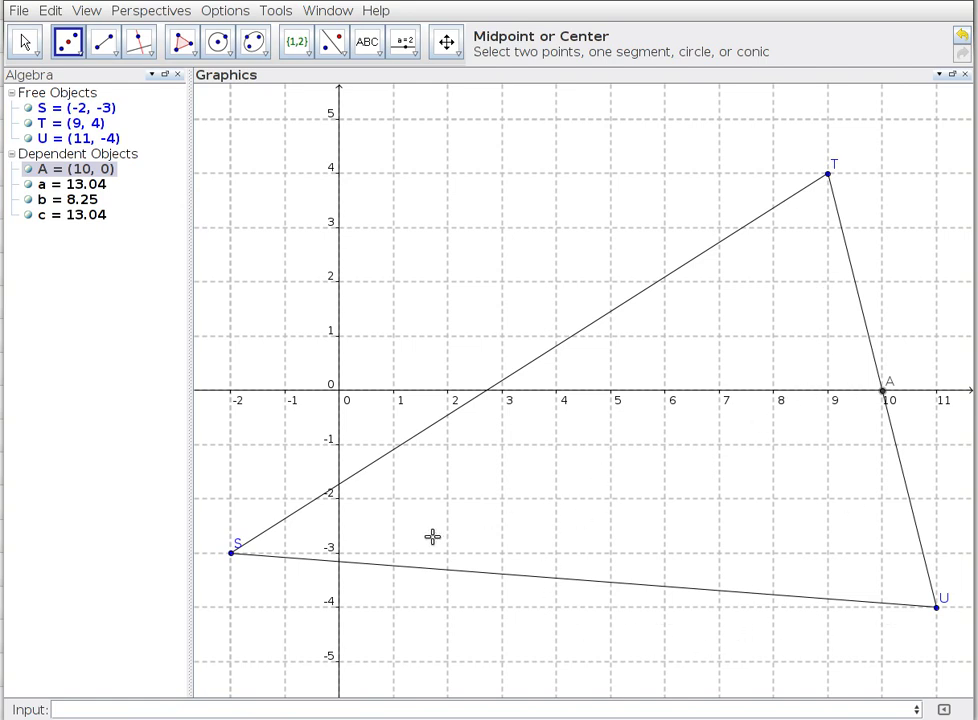
# Draw segment d, length 12.37, from vertex S to midpoint A
pyautogui.click(229, 553)
pyautogui.click(108, 53)
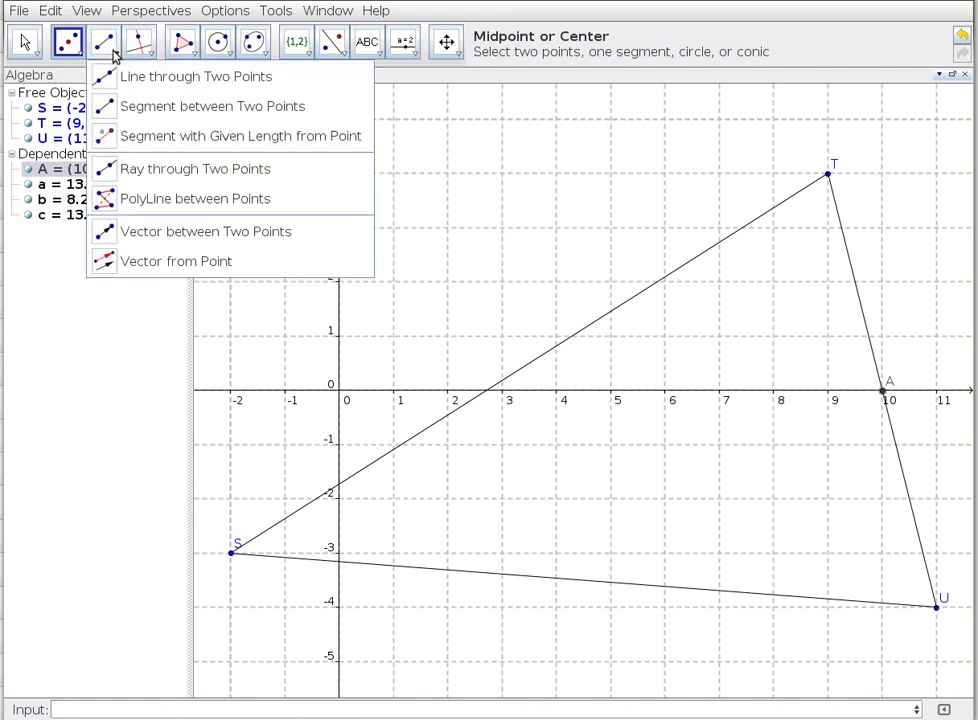
pyautogui.click(150, 113)
pyautogui.click(233, 553)
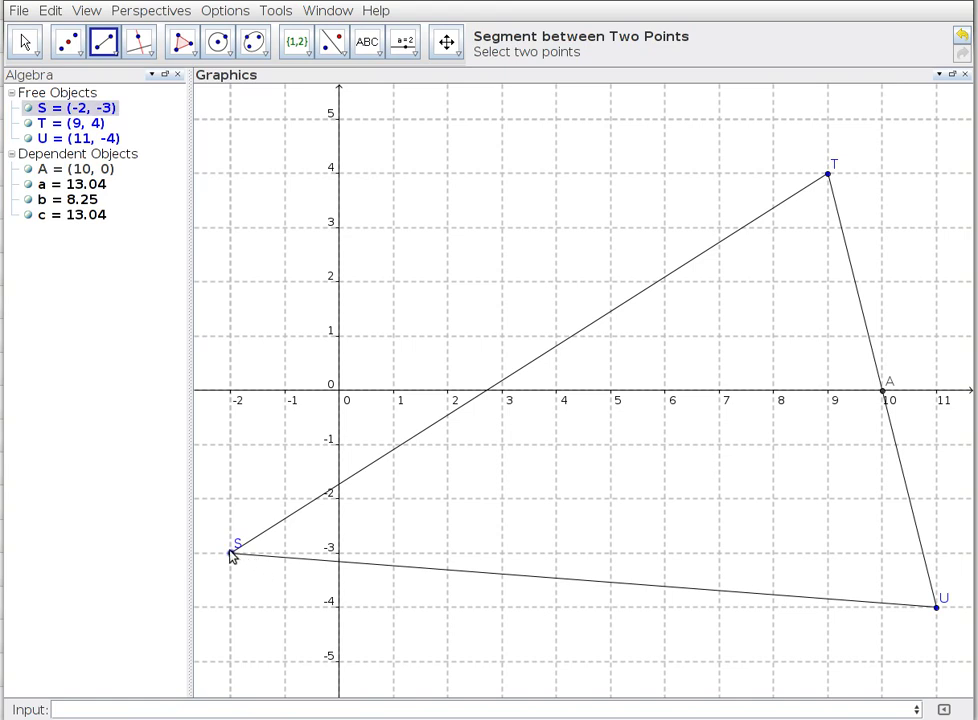
pyautogui.click(884, 393)
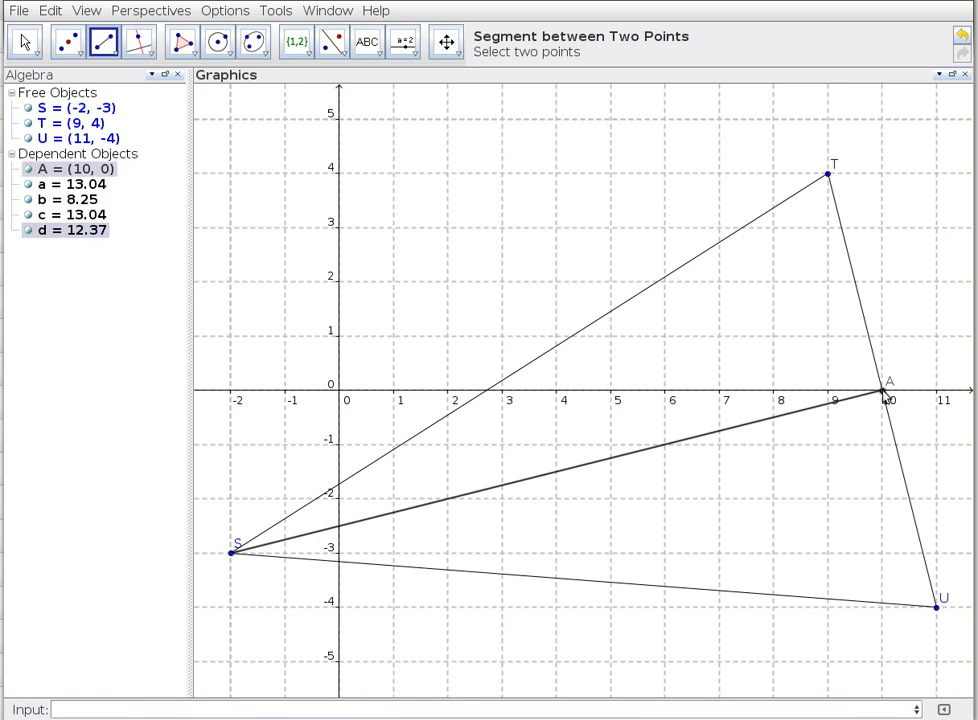
# Draw line e through S and A, giving -x + 4y = -10
pyautogui.click(115, 58)
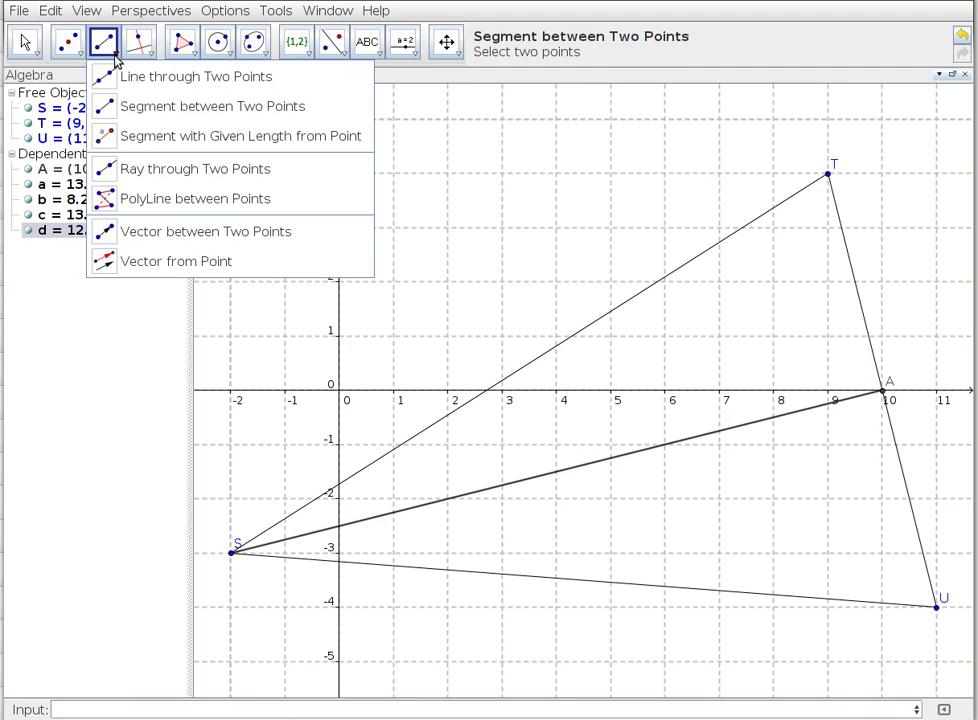
pyautogui.click(178, 86)
pyautogui.click(235, 553)
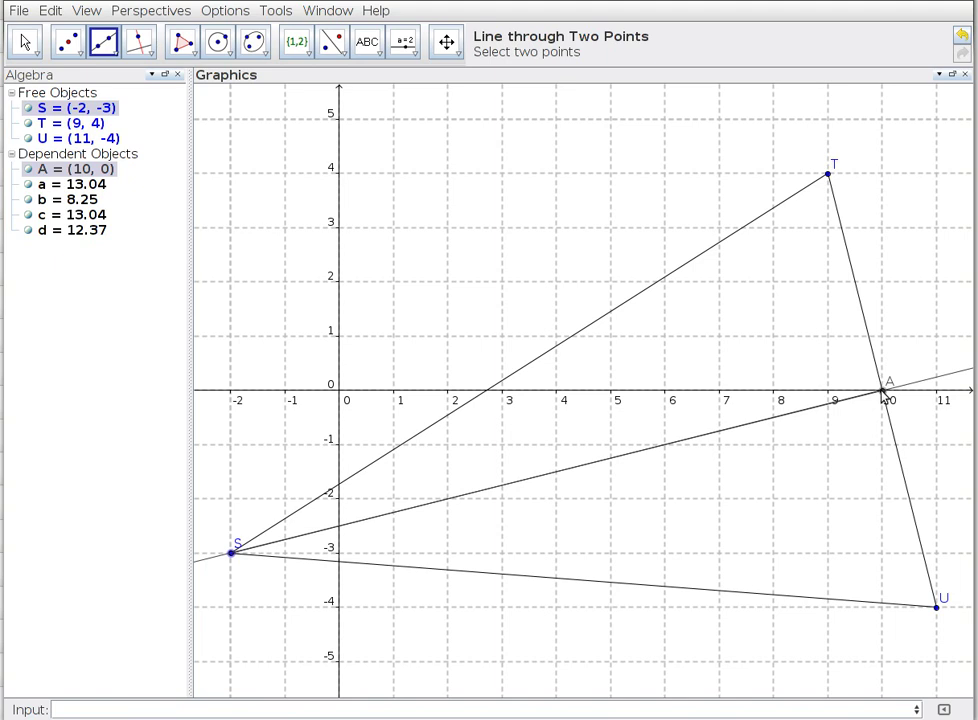
pyautogui.click(884, 393)
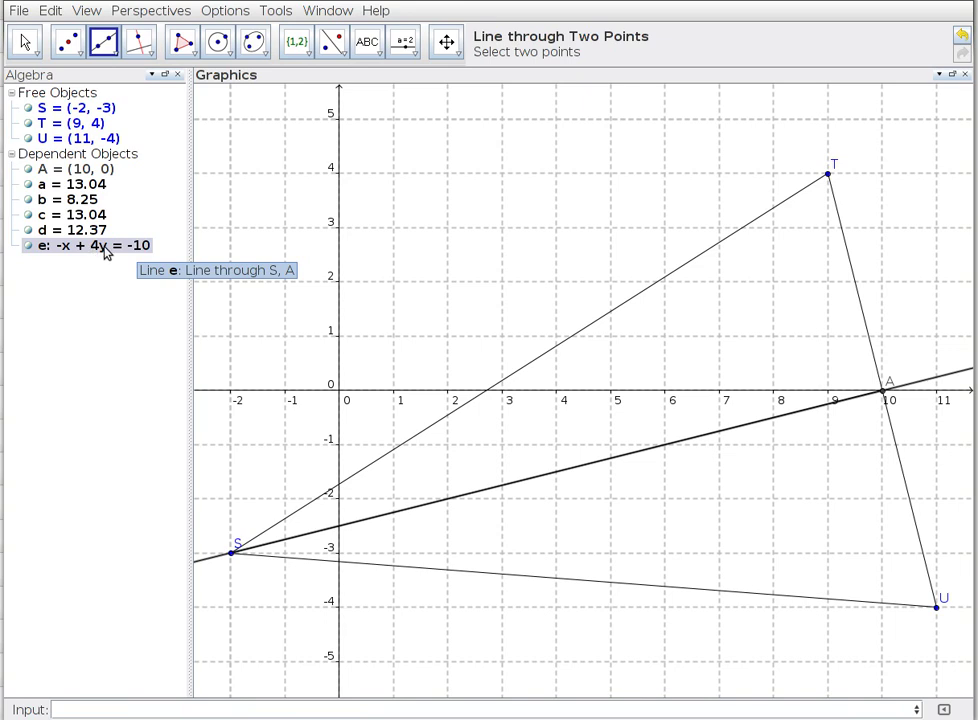
# Try line e's equation forms, settling on y = 0.25x - 2.5 in the Algebra view
pyautogui.rightClick(106, 252)
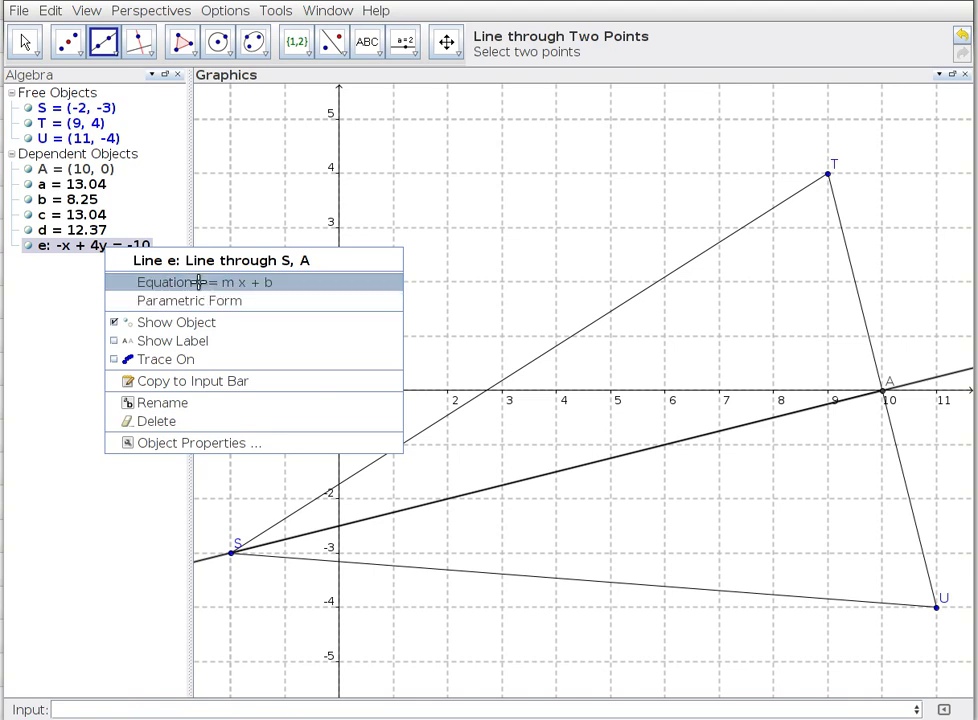
pyautogui.click(199, 283)
pyautogui.rightClick(113, 252)
pyautogui.click(124, 299)
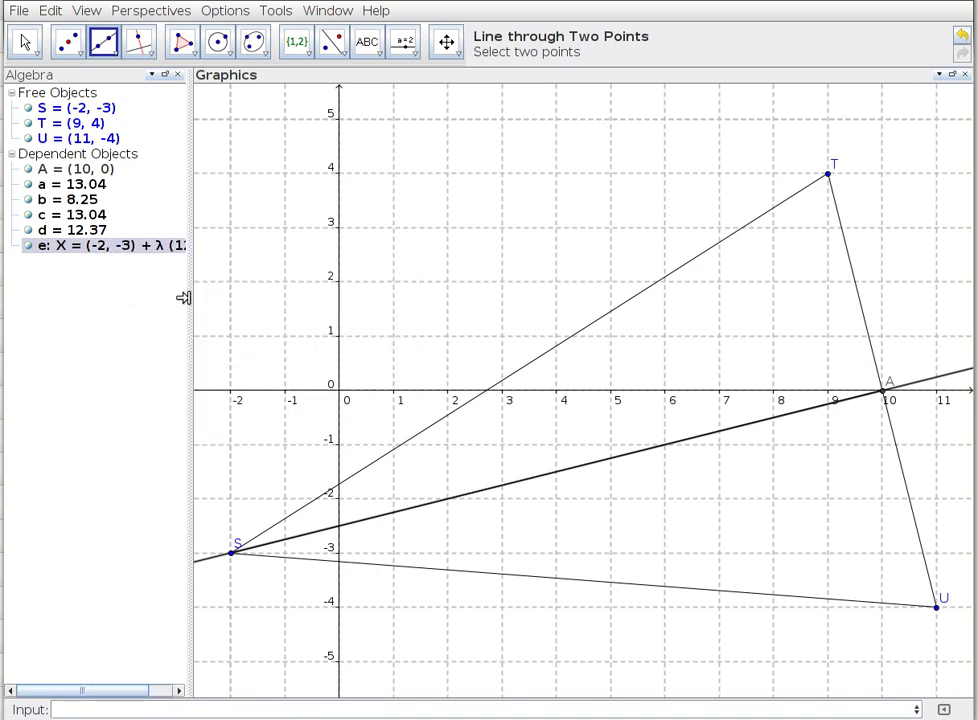
pyautogui.moveTo(185, 297); pyautogui.dragTo(257, 298)
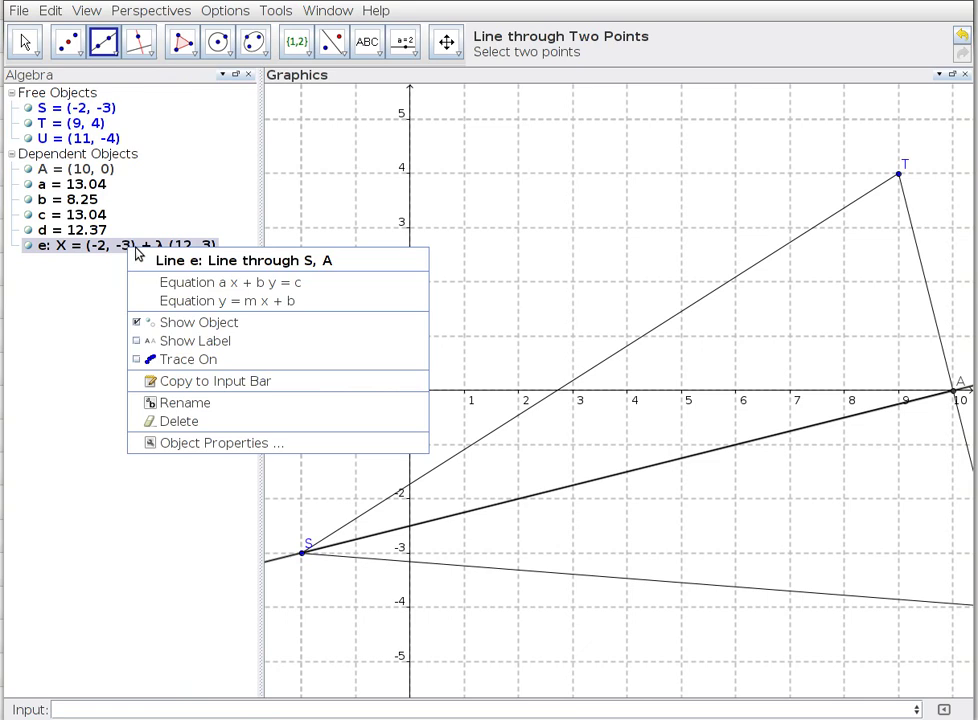
pyautogui.click(181, 287)
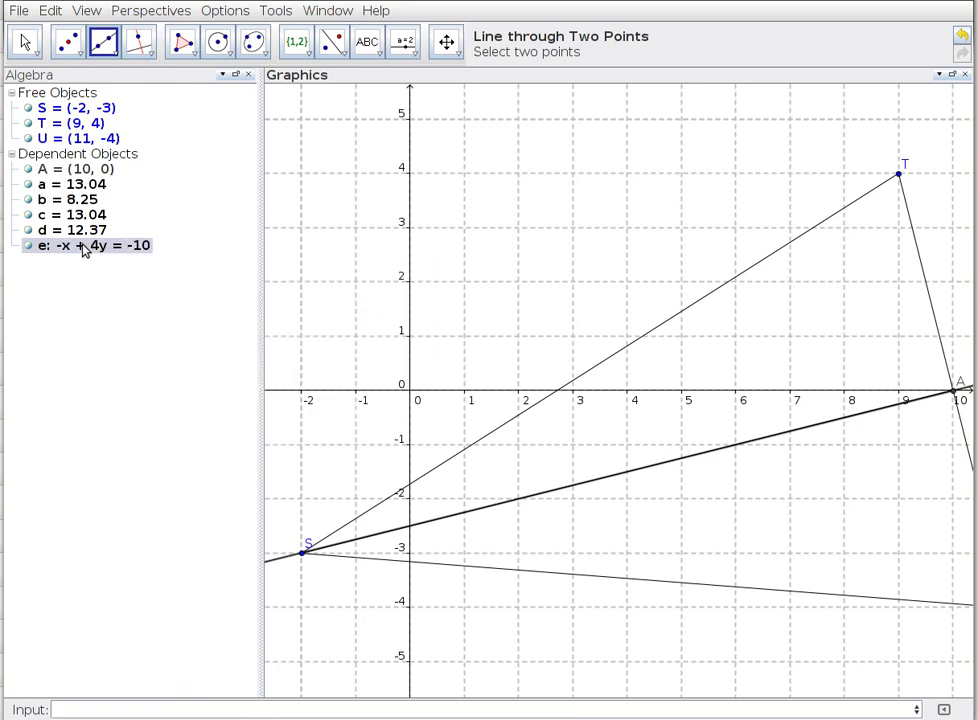
pyautogui.rightClick(94, 250)
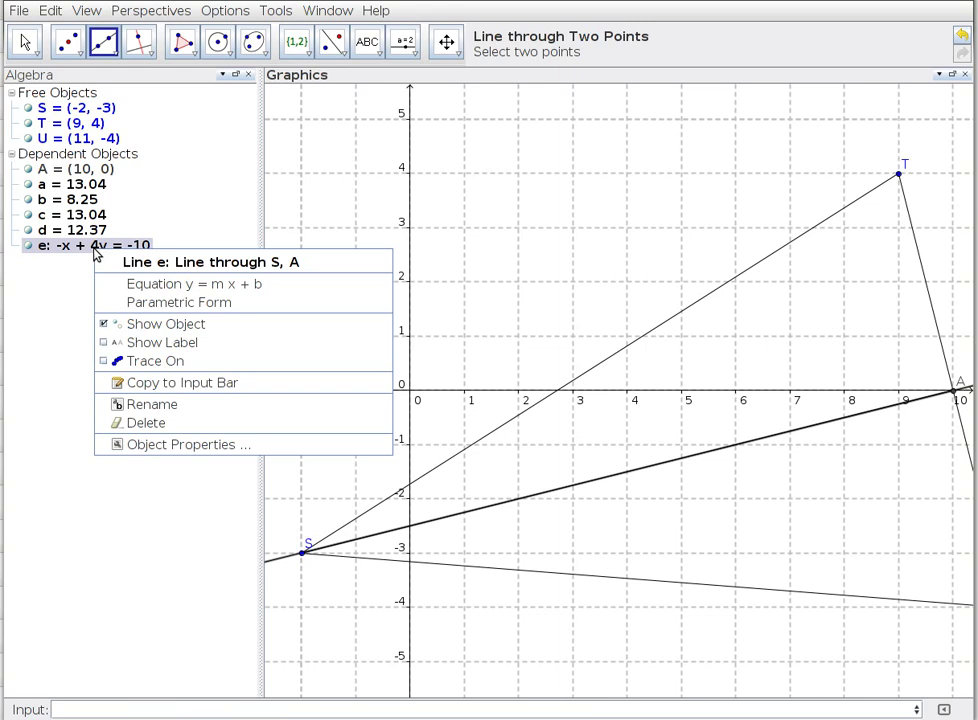
pyautogui.click(175, 287)
pyautogui.moveTo(254, 286); pyautogui.dragTo(190, 285)
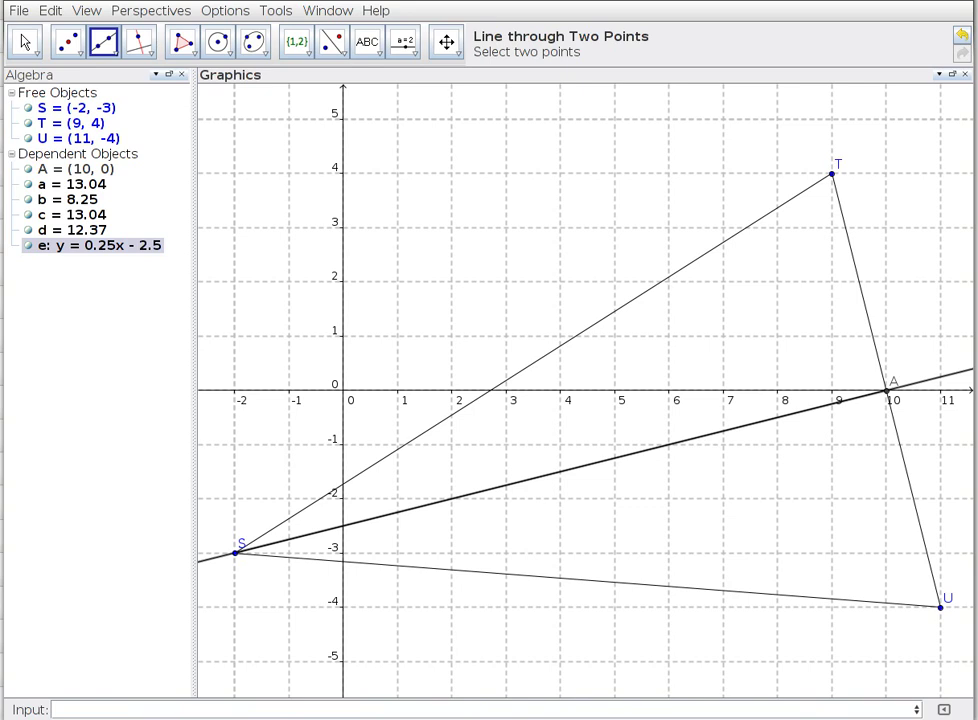
# Colour line e red in its Object Properties
pyautogui.rightClick(101, 251)
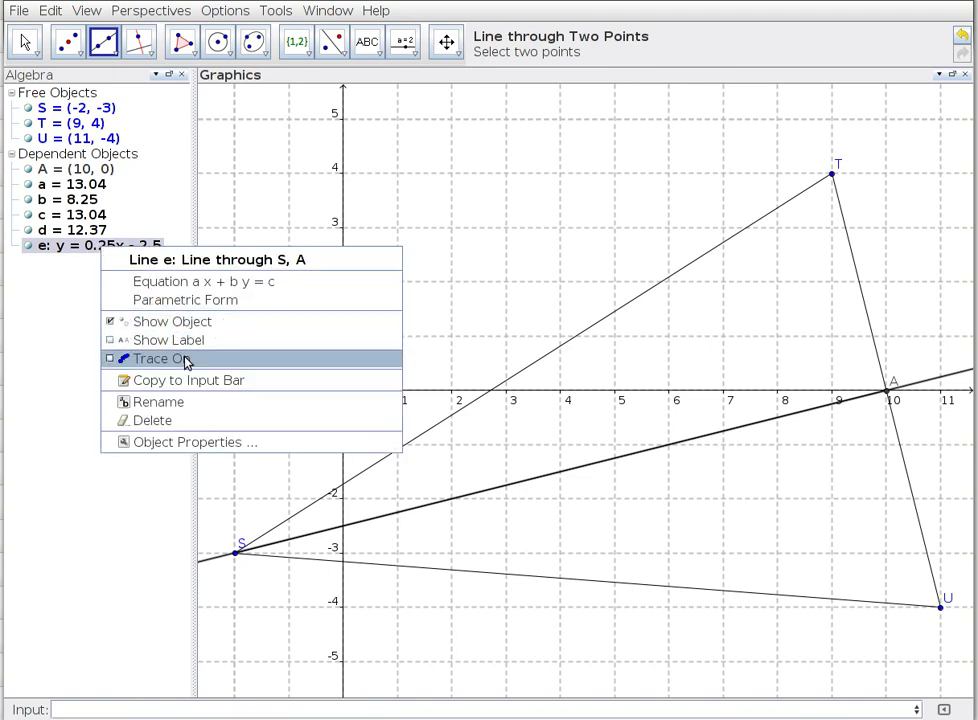
pyautogui.click(184, 449)
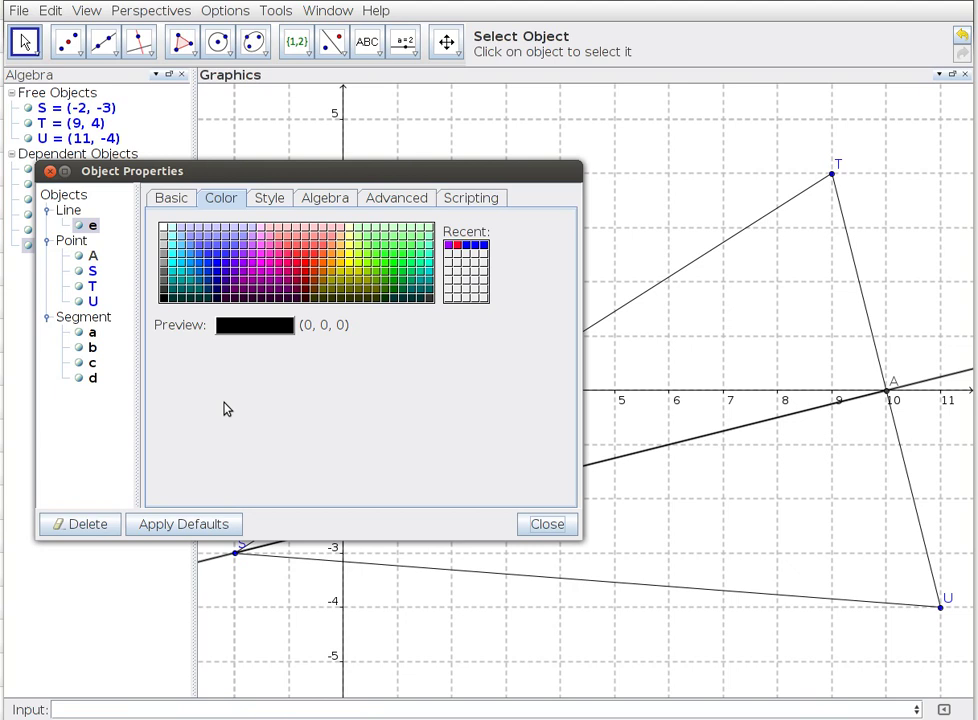
pyautogui.click(297, 266)
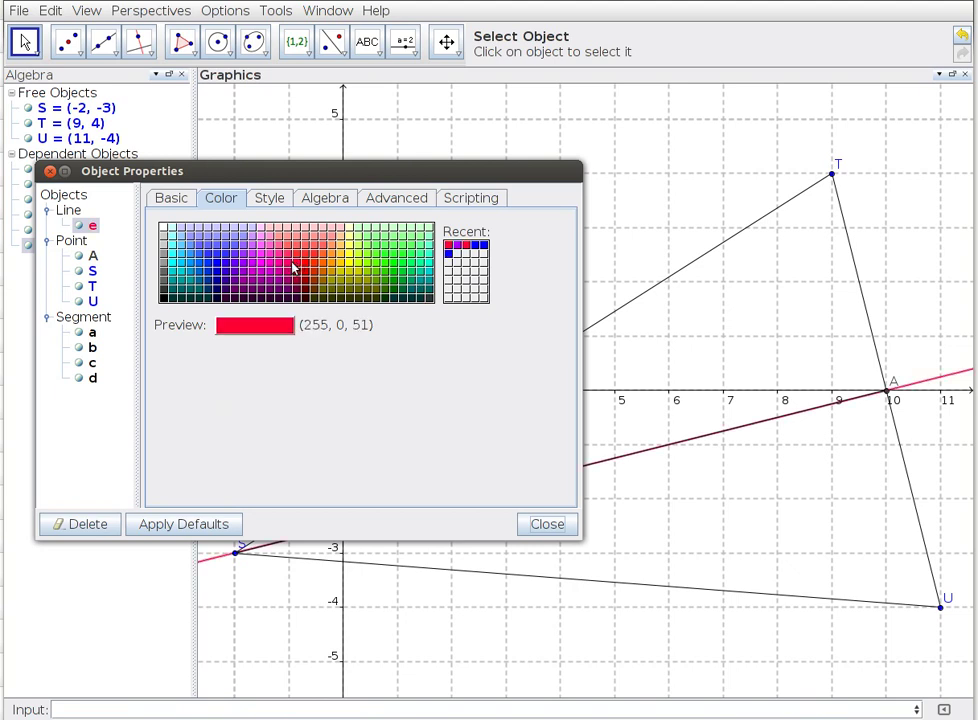
pyautogui.click(547, 524)
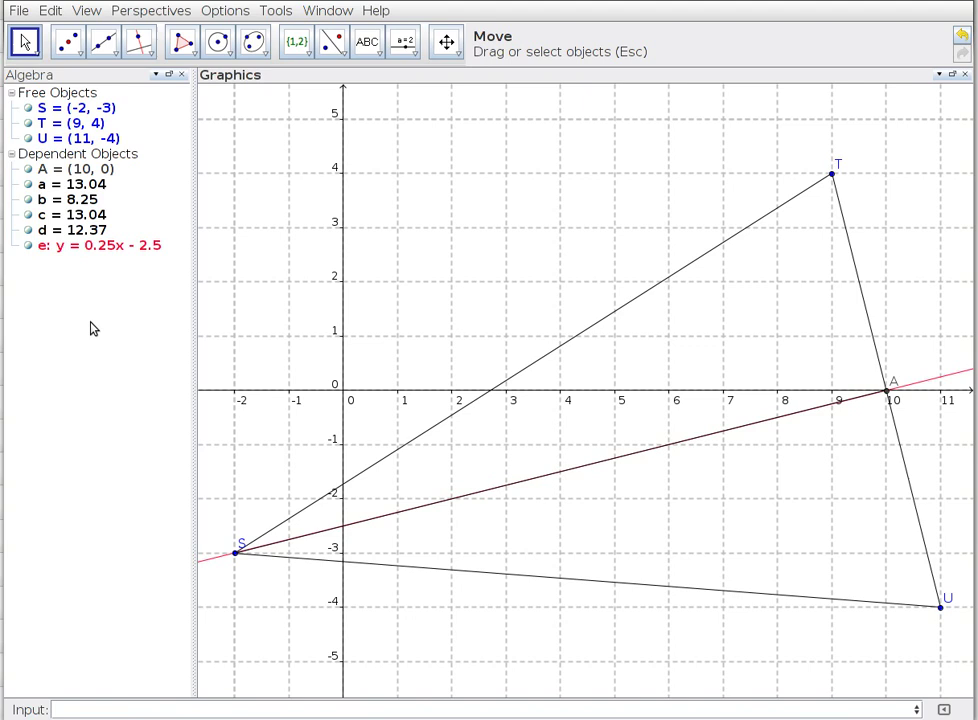
# Colour median segment d red to match line e
pyautogui.rightClick(82, 232)
pyautogui.click(165, 388)
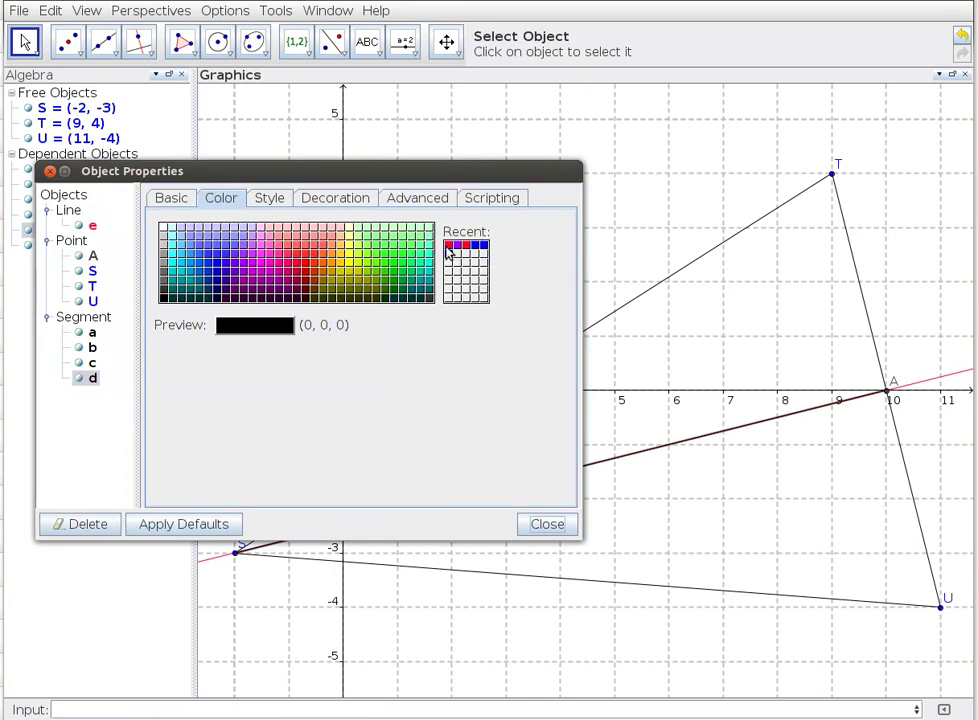
pyautogui.click(449, 246)
pyautogui.click(555, 527)
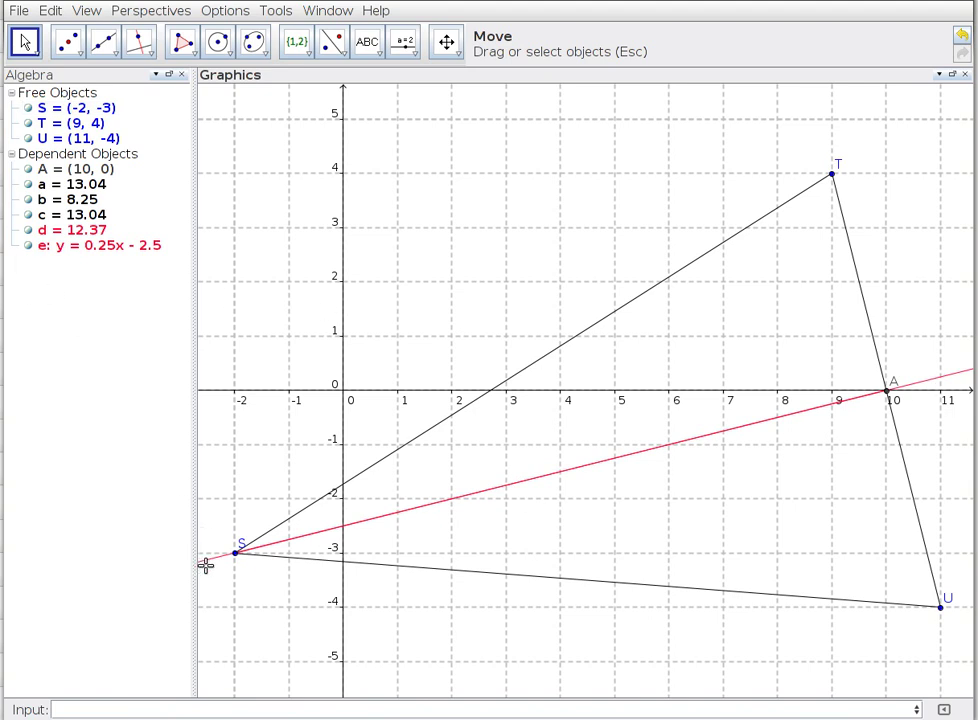
# Hide line e so only the red median segment d from S to A stays visible
pyautogui.click(28, 246)
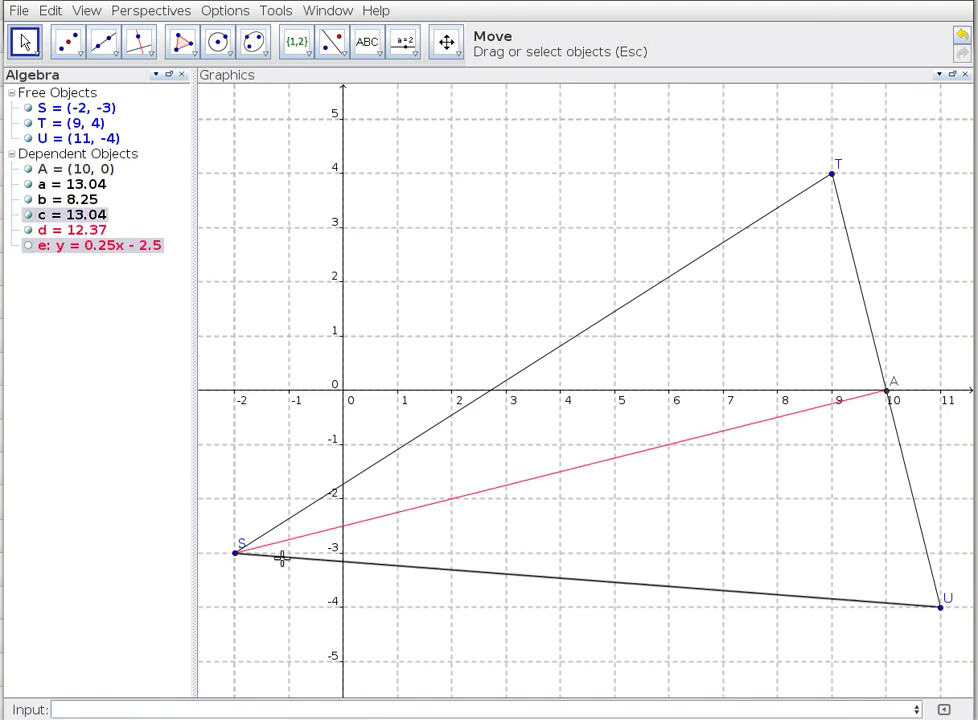